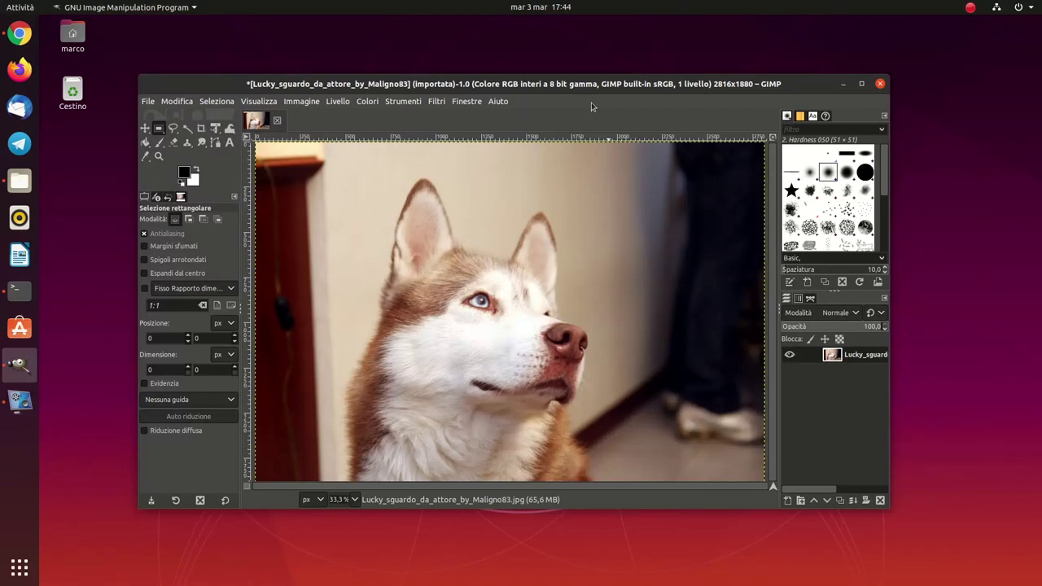
# View GIMP's version information from the Help menu, then close it
pyautogui.click(502, 104)
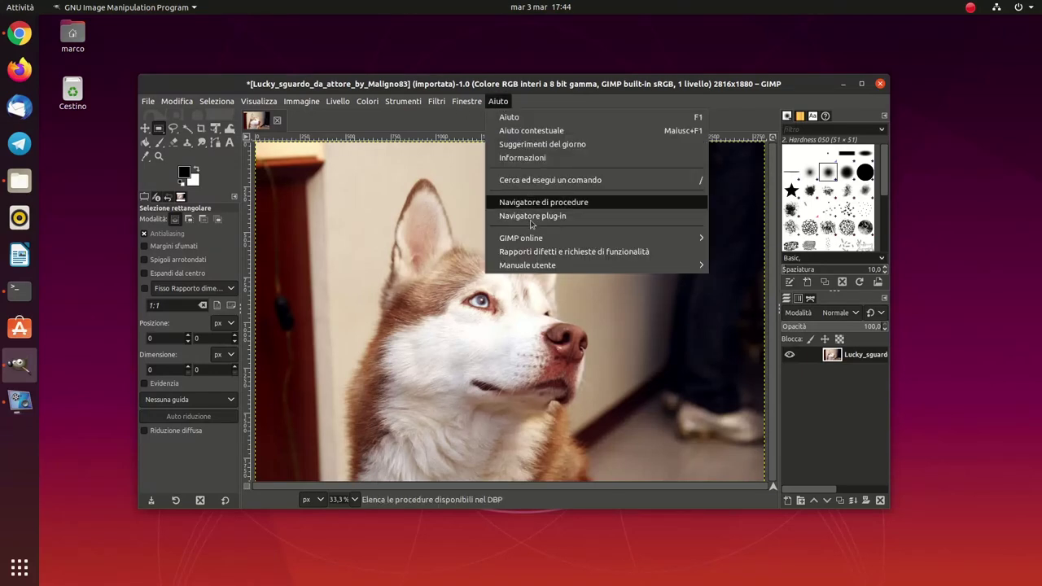
pyautogui.click(562, 159)
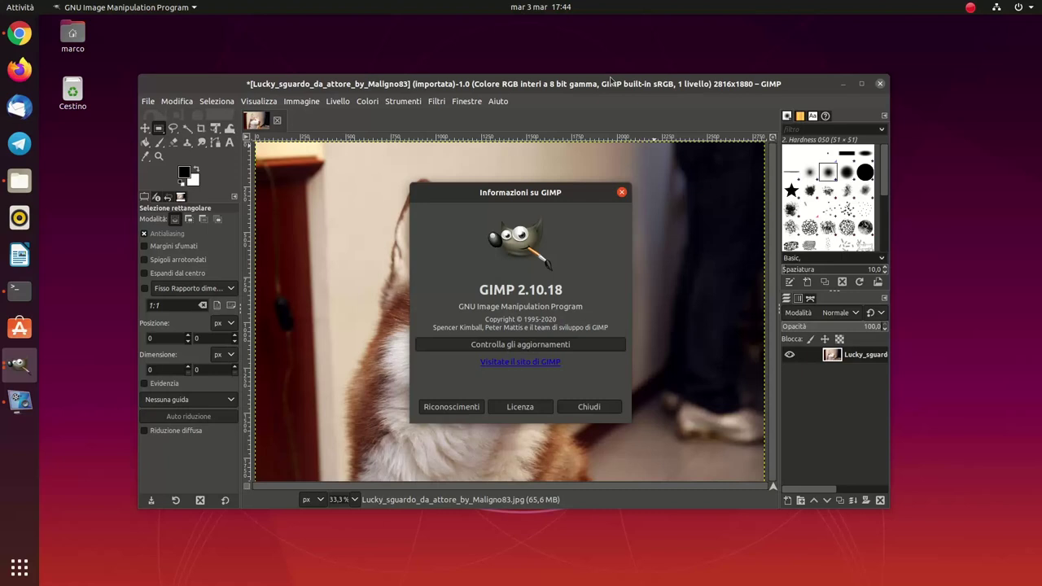
pyautogui.click(622, 192)
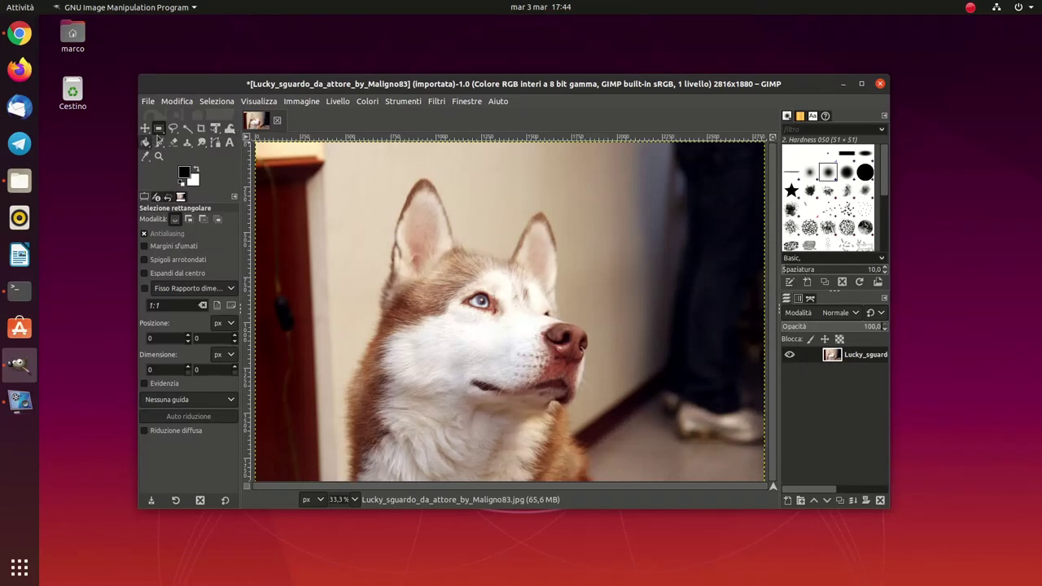
# Browse the selection tool group, then pick the MyPaint Brush (Pennello MyPaint) from the paint group
pyautogui.click(161, 133)
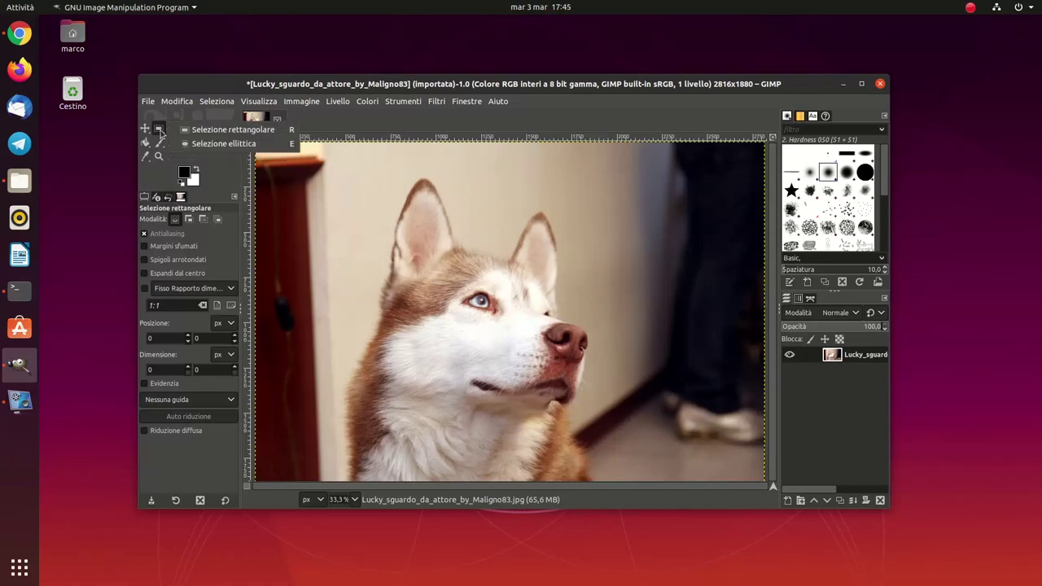
pyautogui.click(160, 133)
pyautogui.click(160, 132)
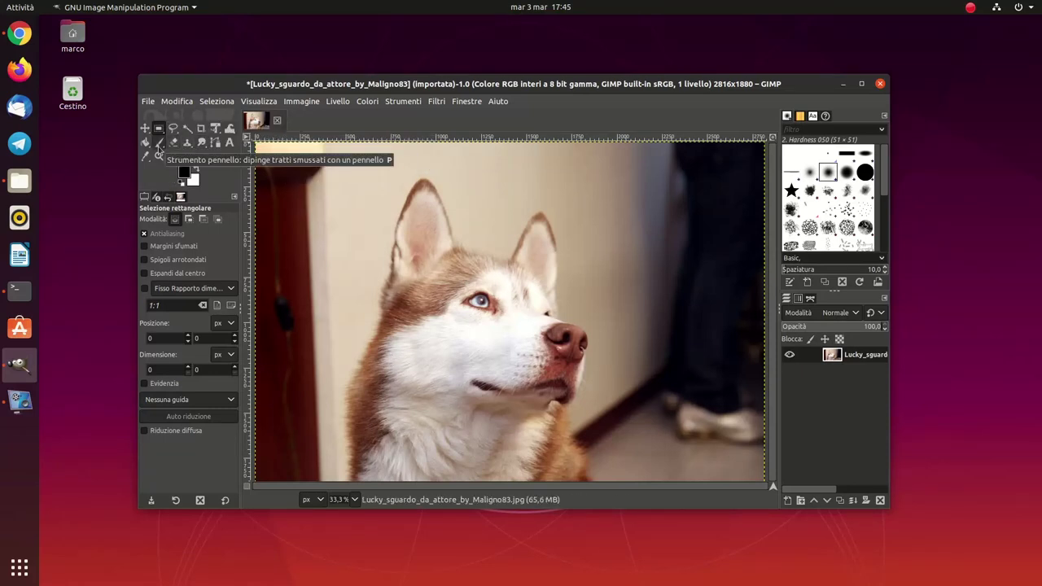
pyautogui.click(159, 151)
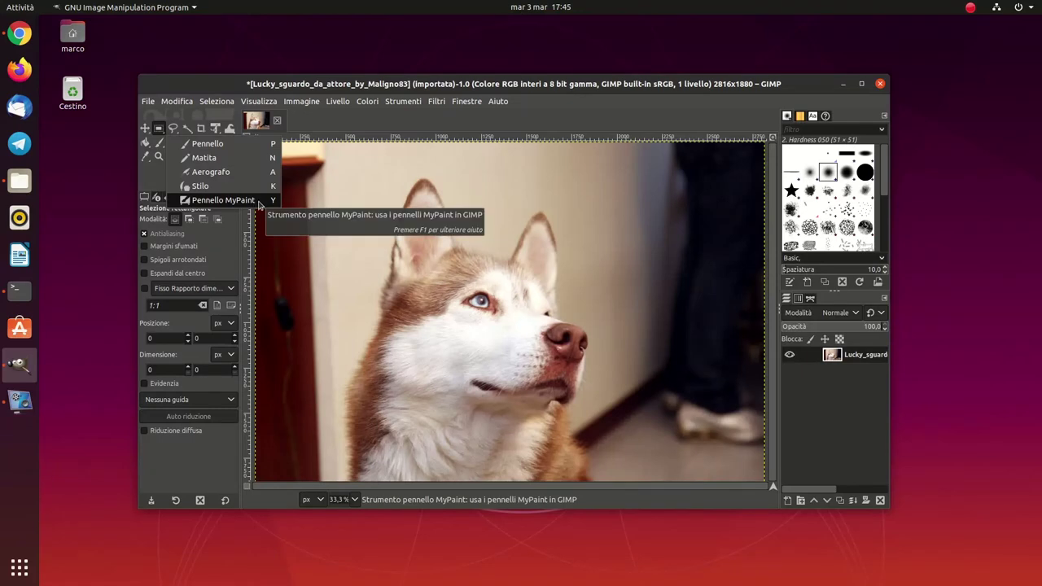
pyautogui.click(259, 202)
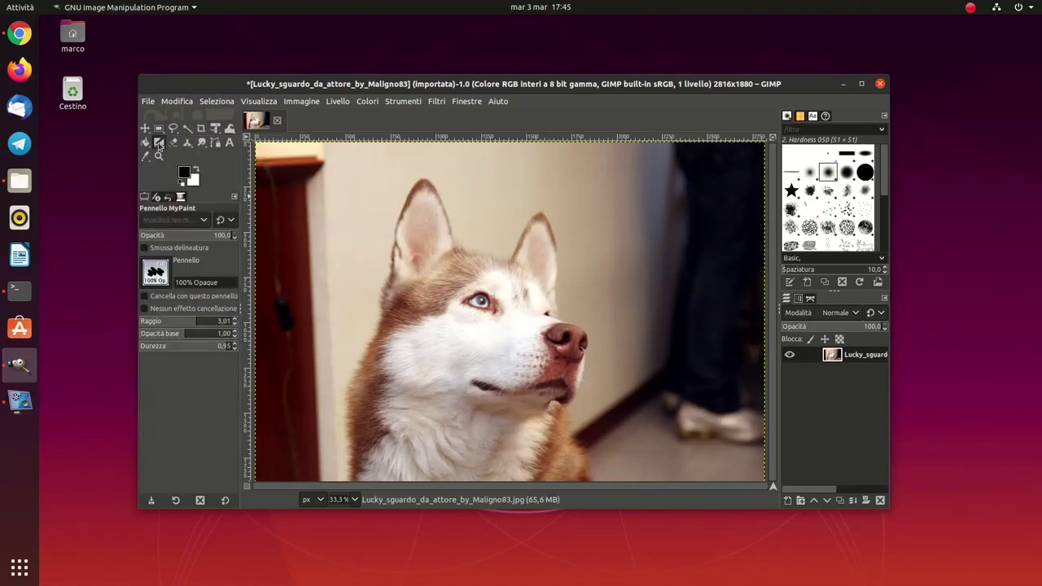
# Choose the regular Paintbrush (Pennello) from the paint tools group
pyautogui.rightClick(159, 143)
pyautogui.click(203, 145)
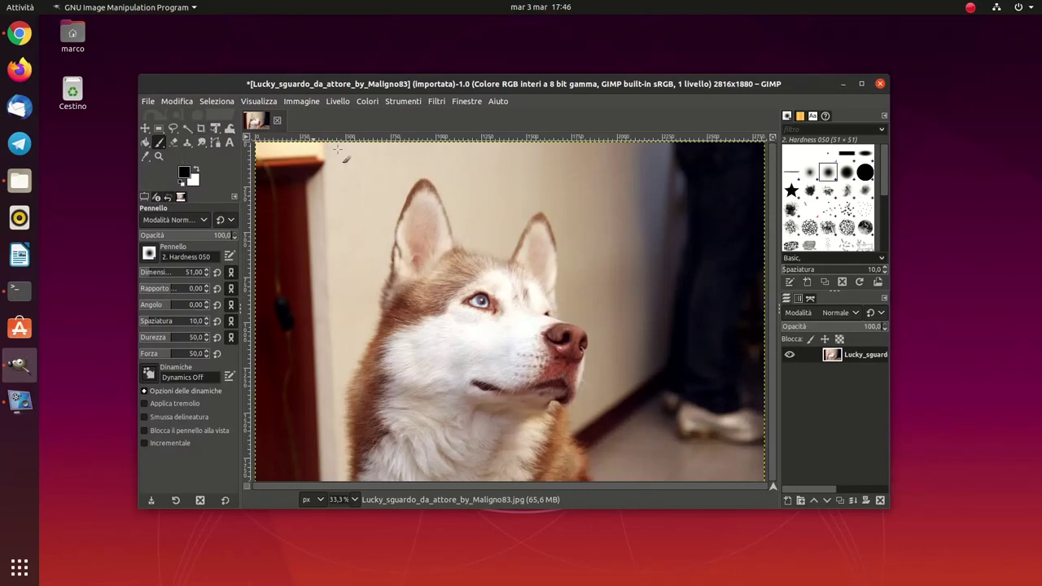
# Open Modifica > Preferenze at the Interfaccia > Pannello strumenti page
pyautogui.click(187, 104)
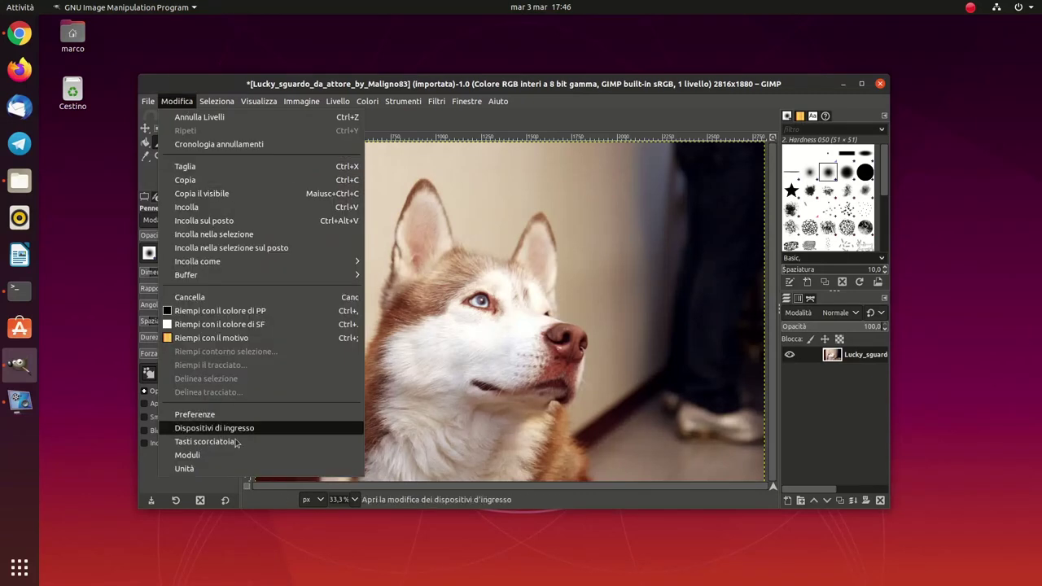
pyautogui.click(407, 486)
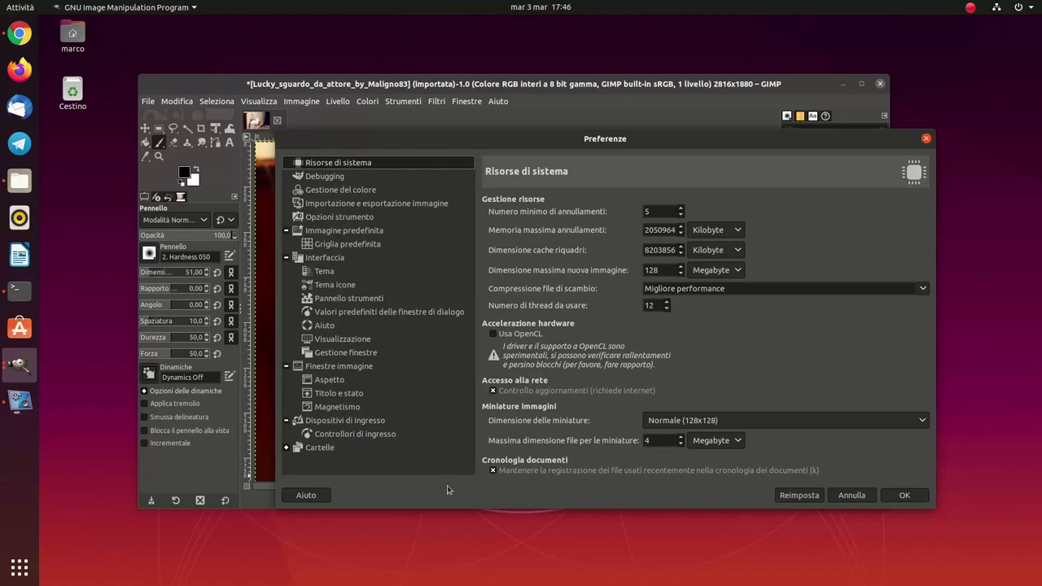
pyautogui.click(333, 259)
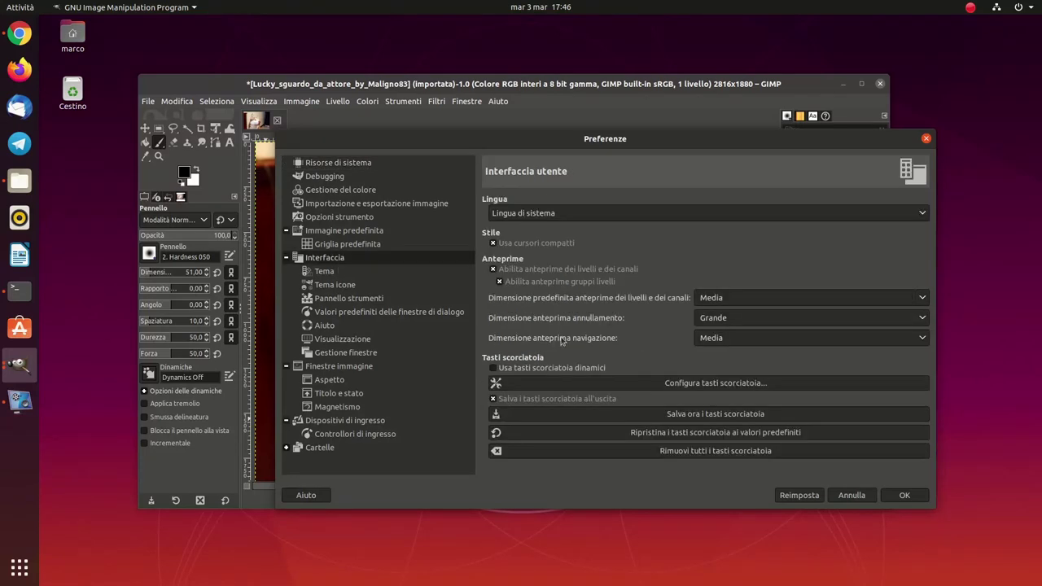
pyautogui.click(329, 305)
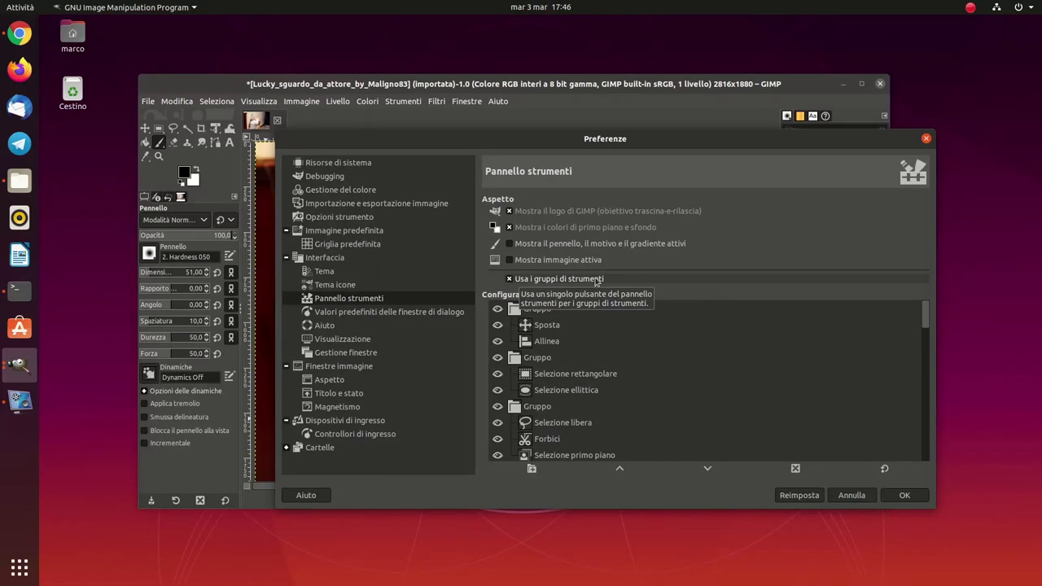
# Uncheck 'Usa i gruppi di strumenti' and apply with OK so tools display individually
pyautogui.click(597, 281)
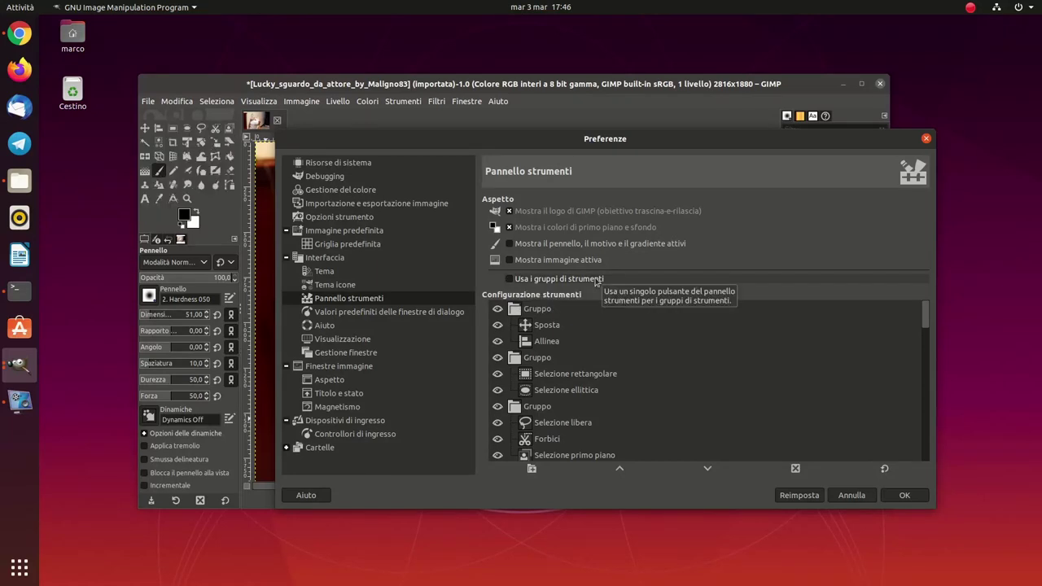
pyautogui.click(904, 495)
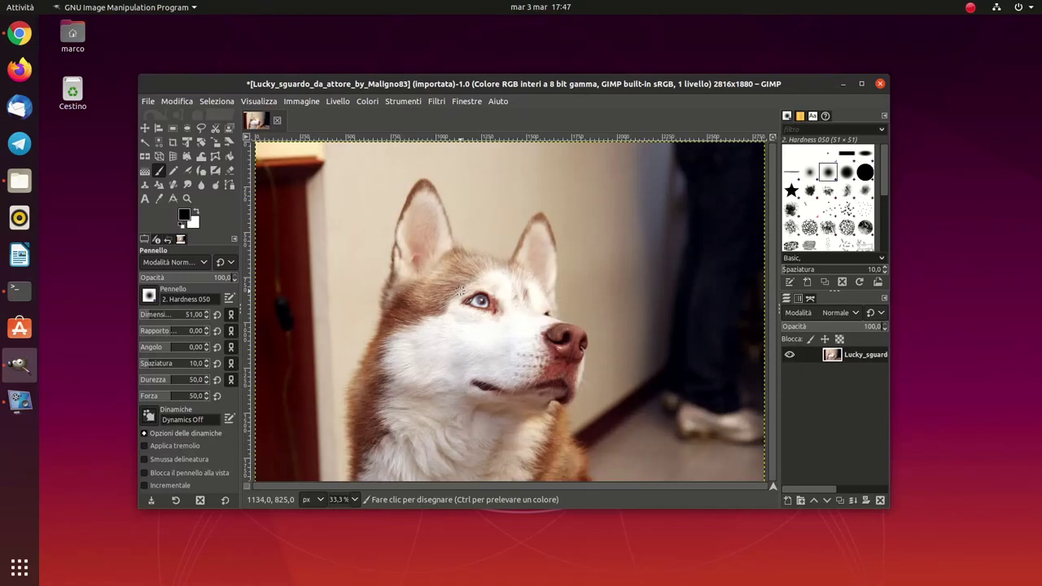
pyautogui.click(191, 103)
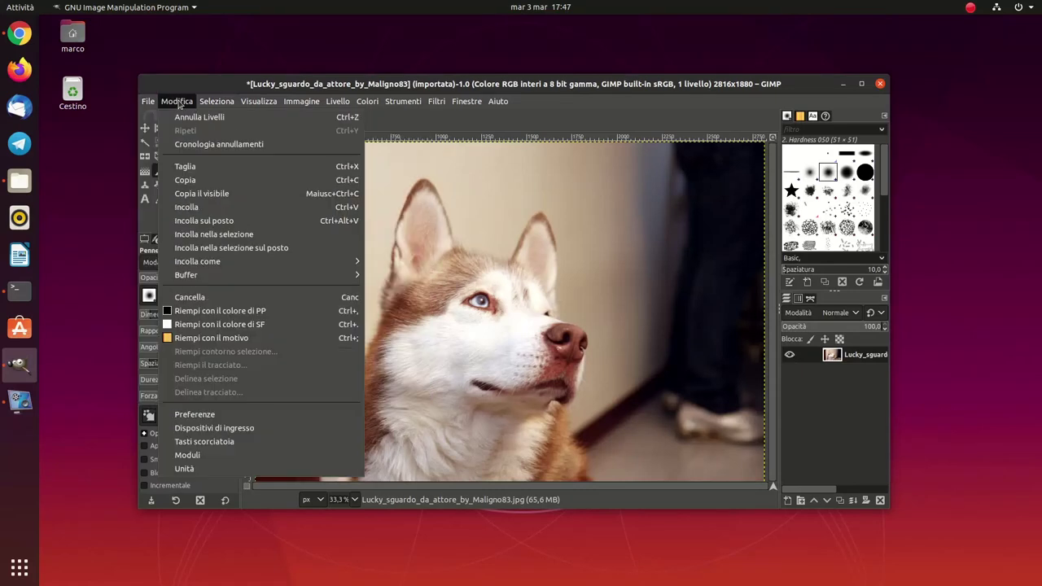
# Re-check 'Usa i gruppi di strumenti' under Interfaccia > Pannello strumenti and apply with OK
pyautogui.click(202, 415)
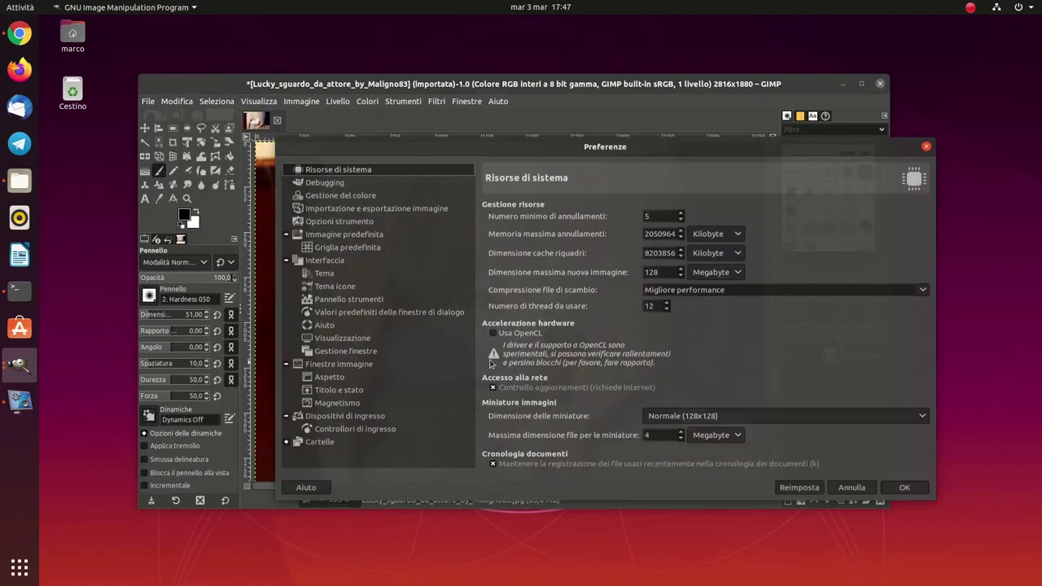
pyautogui.click(358, 287)
pyautogui.click(364, 270)
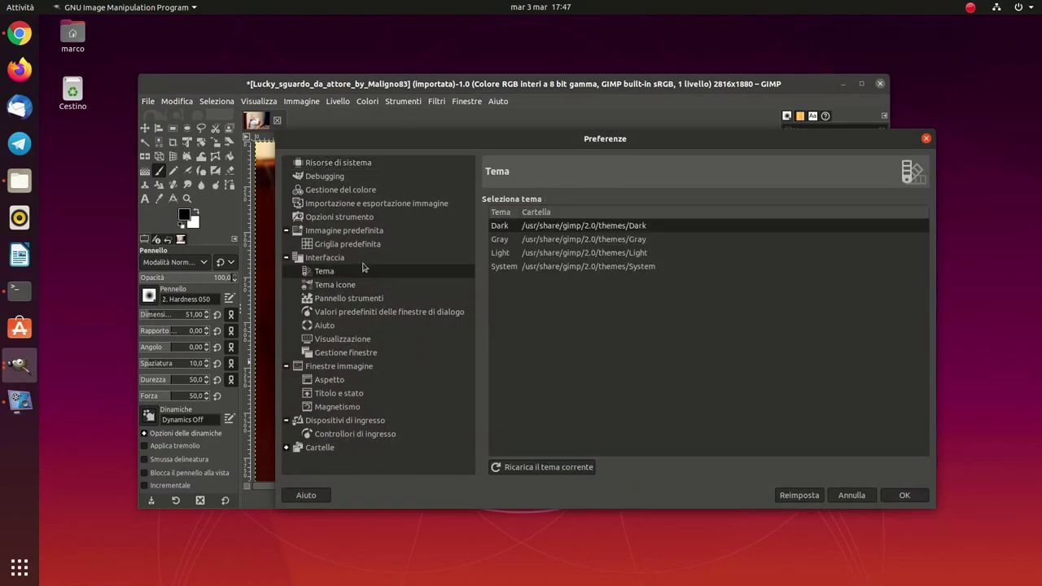
pyautogui.click(363, 258)
pyautogui.click(399, 299)
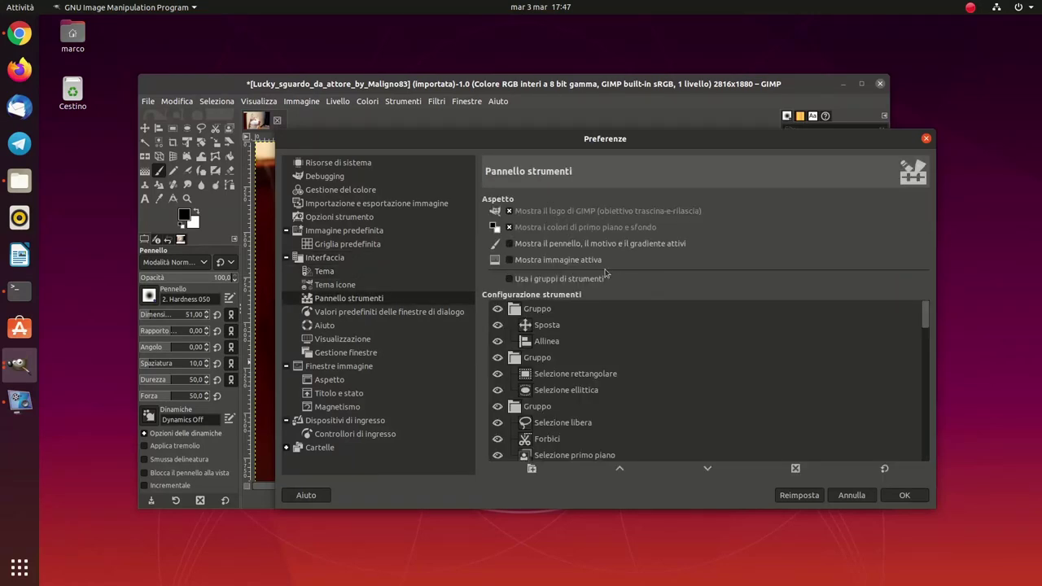
pyautogui.click(570, 279)
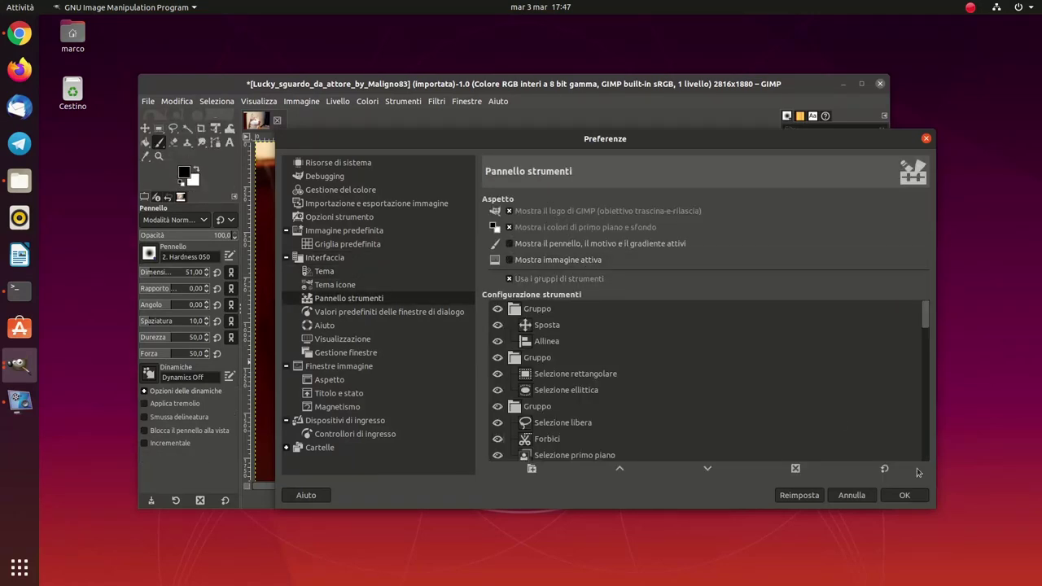
pyautogui.click(908, 495)
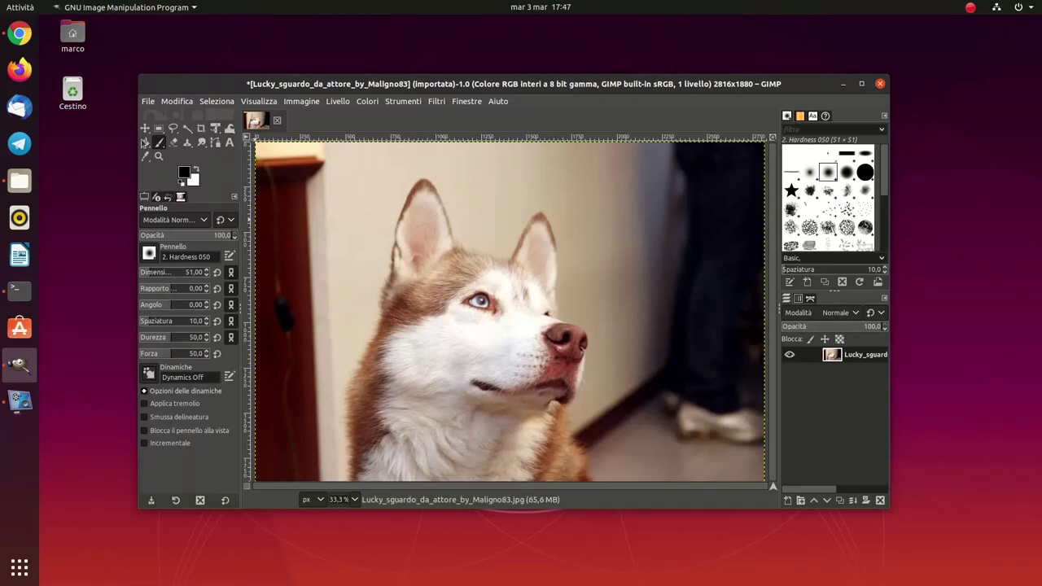